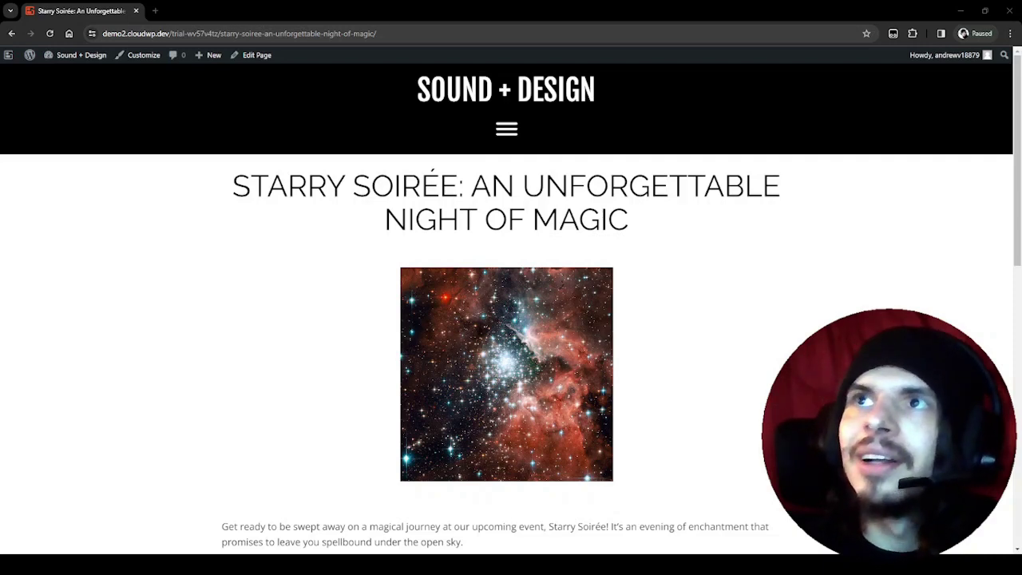
pyautogui.click(765, 407)
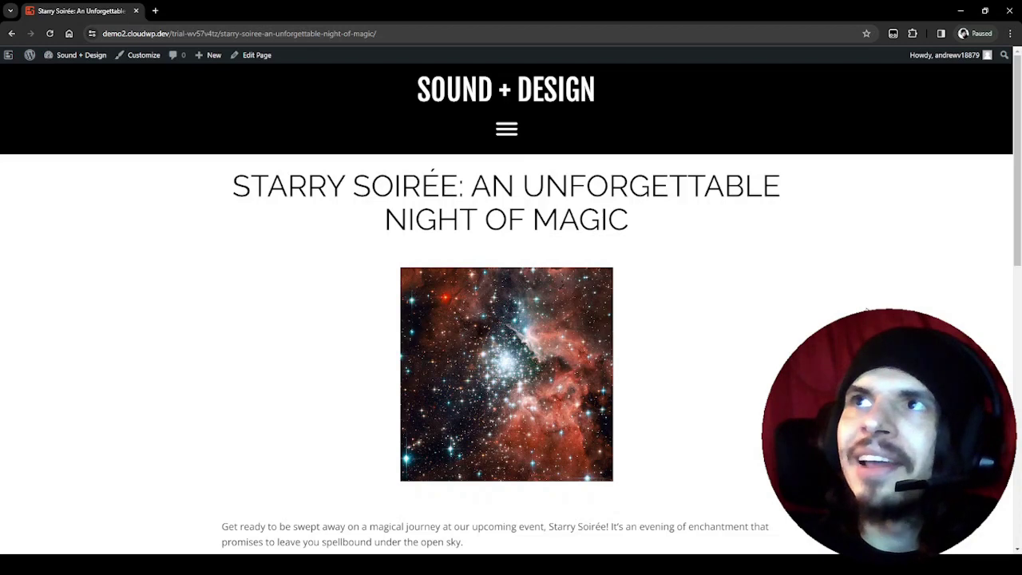
pyautogui.click(506, 130)
pyautogui.click(512, 132)
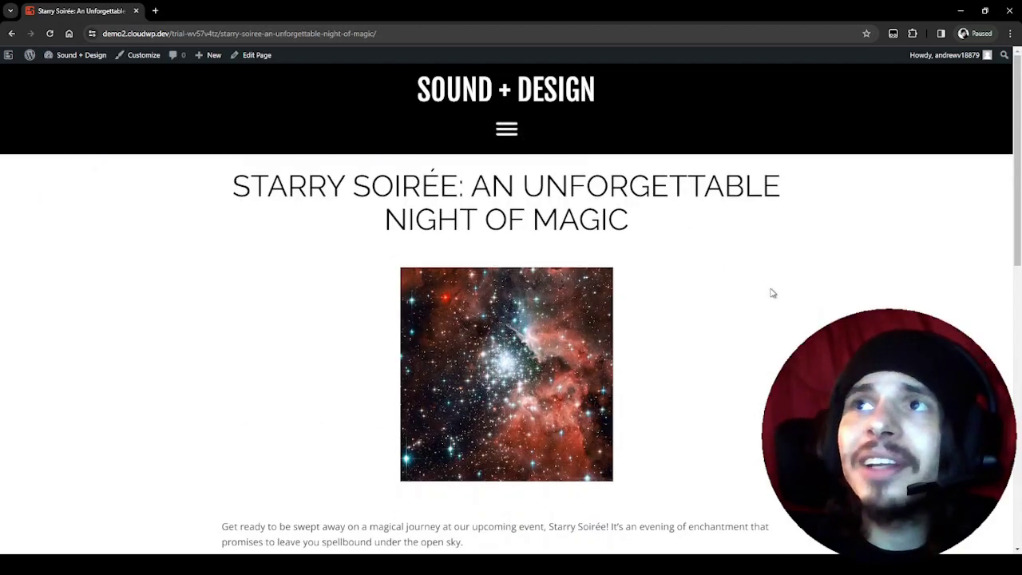
# Step: Open the "Starry Soirée: An Unforgettable Night of Magic" page for editing and copy all of its HTML source
pyautogui.click(260, 57)
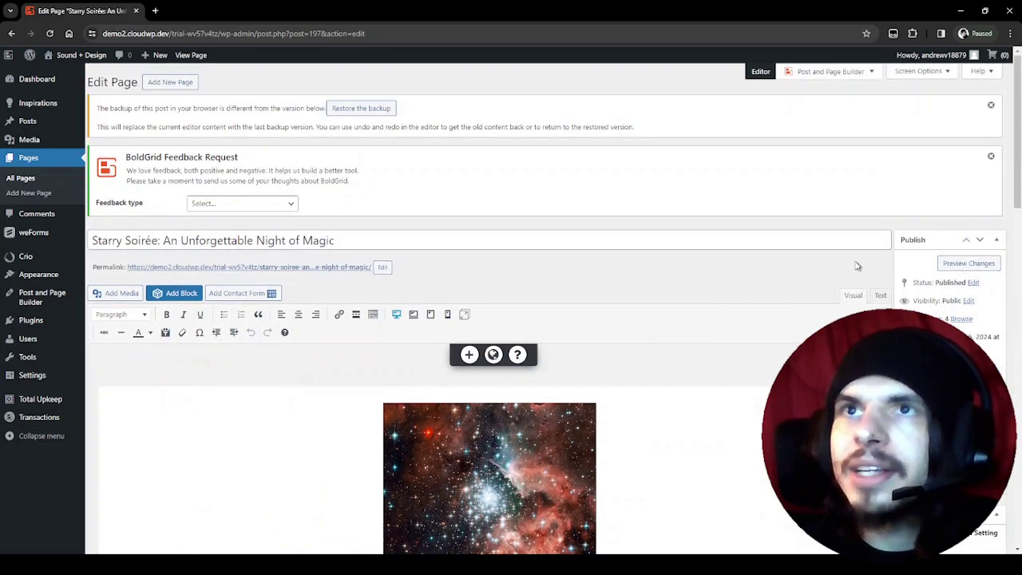
pyautogui.click(880, 297)
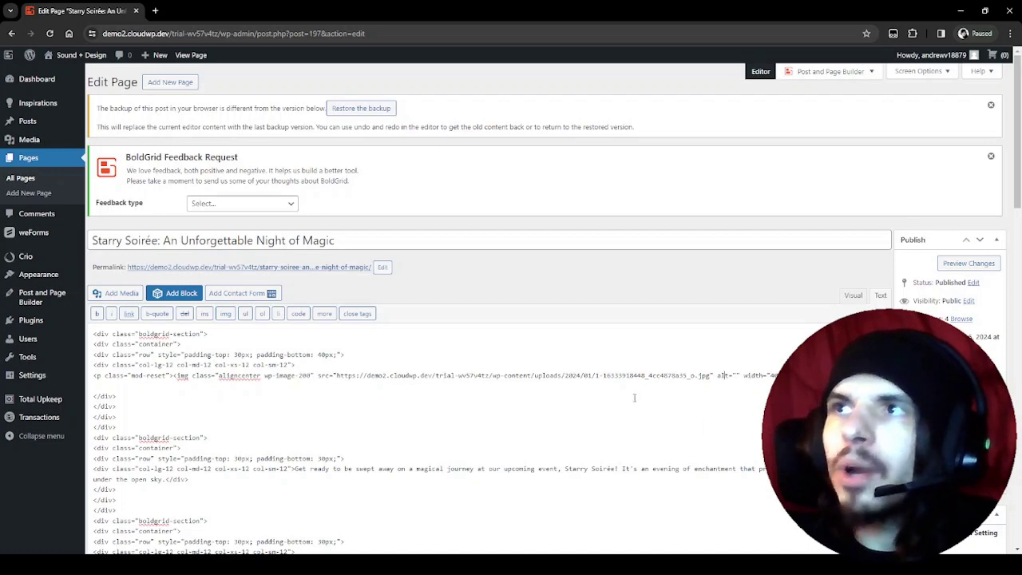
pyautogui.click(433, 350)
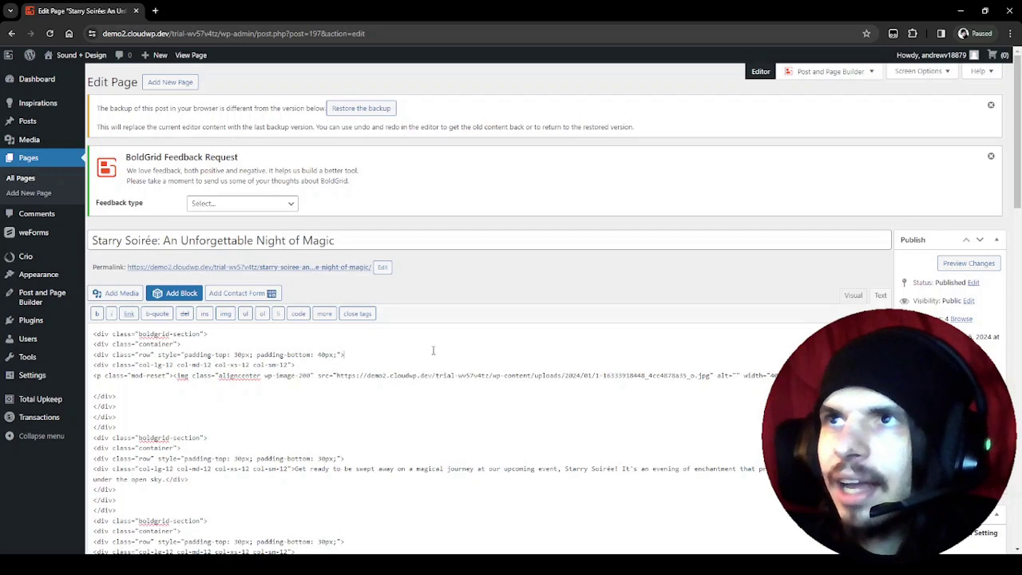
pyautogui.hotkey('ctrl', 'a')
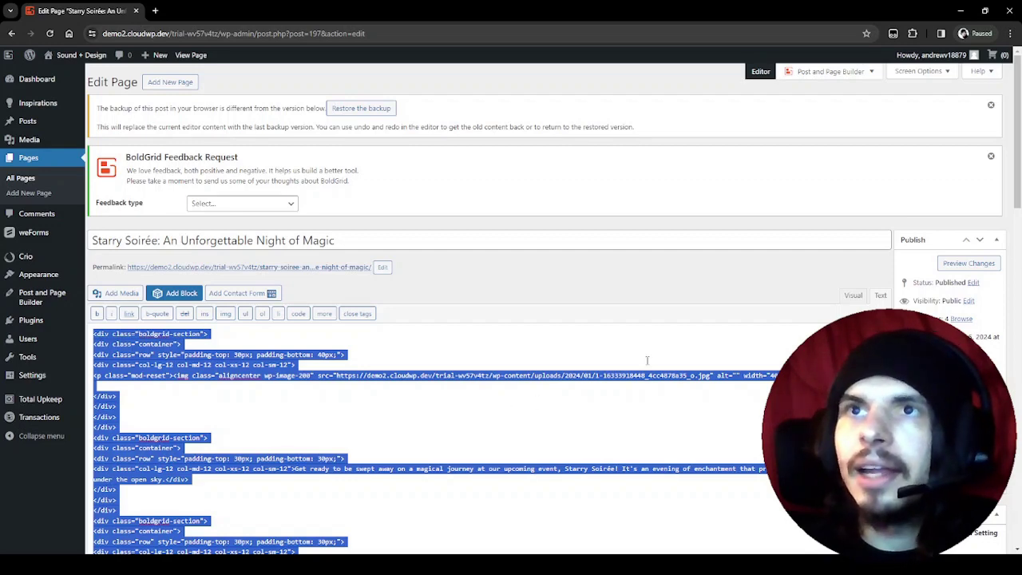
pyautogui.click(805, 283)
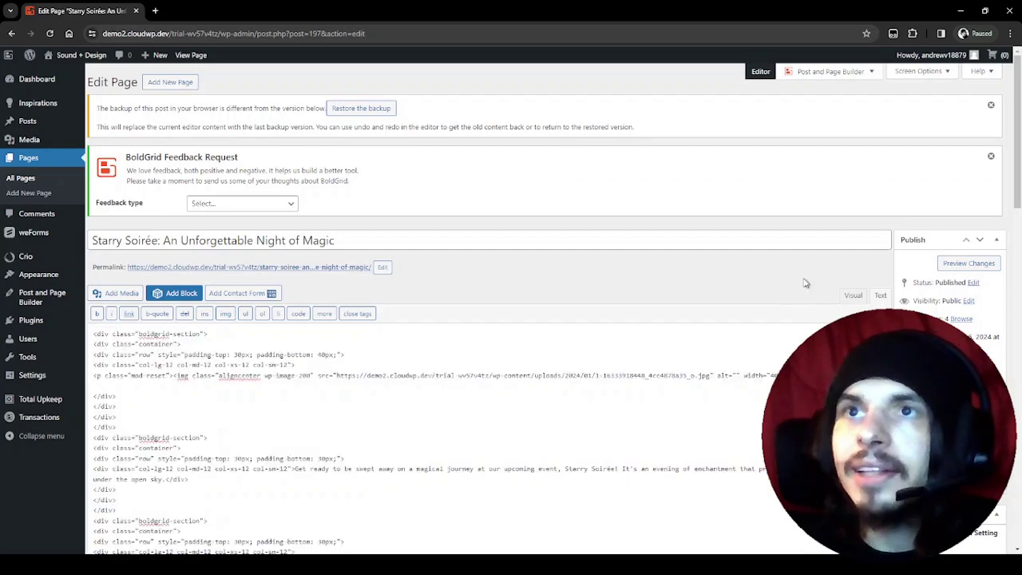
# Step: Return the page to the visual editor and look over its layout
pyautogui.click(852, 297)
pyautogui.scroll(-2, 707, 392)
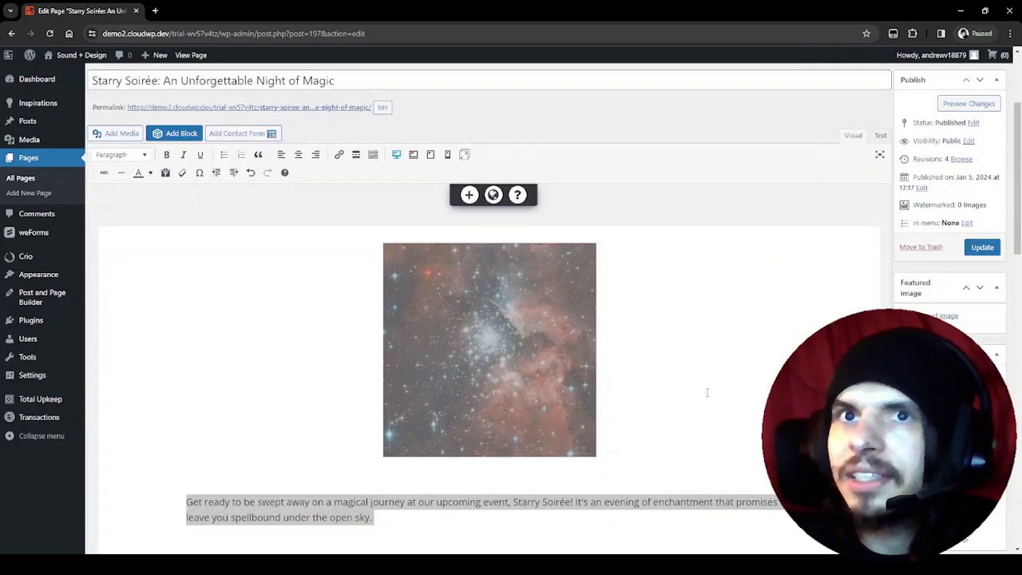
pyautogui.scroll(-3, 707, 392)
pyautogui.scroll(4, 702, 393)
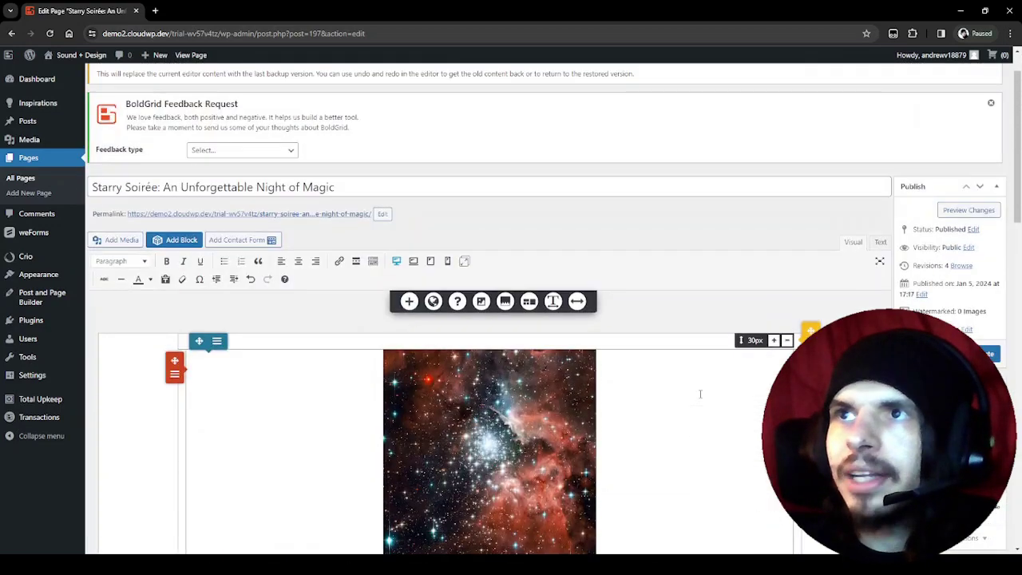
pyautogui.scroll(1, 701, 394)
pyautogui.scroll(-2, 698, 392)
pyautogui.scroll(2, 699, 392)
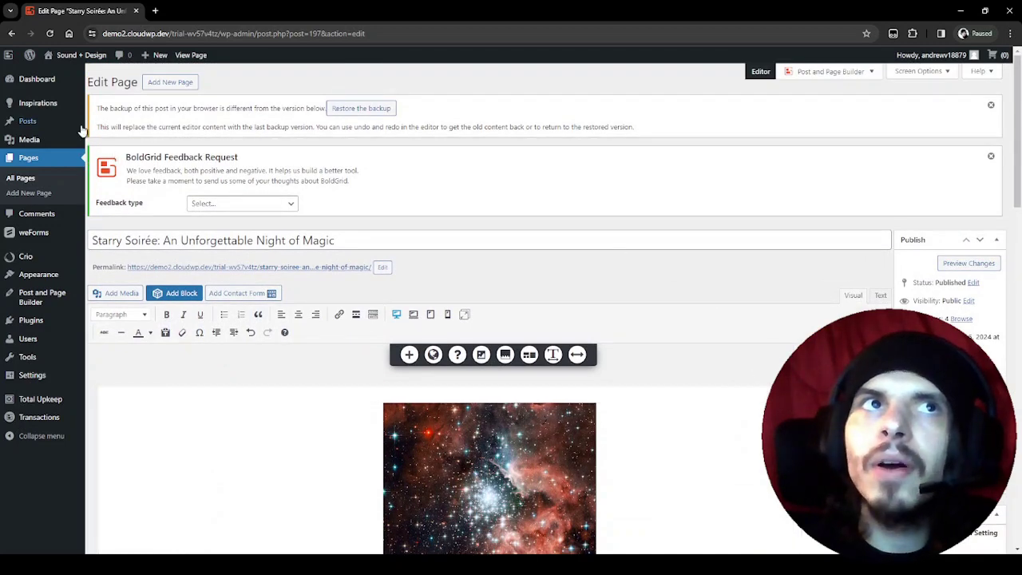
# Step: Start a new post in a separate browser tab with a blank layout and title it "Starry Soirée"
pyautogui.moveTo(73, 126)
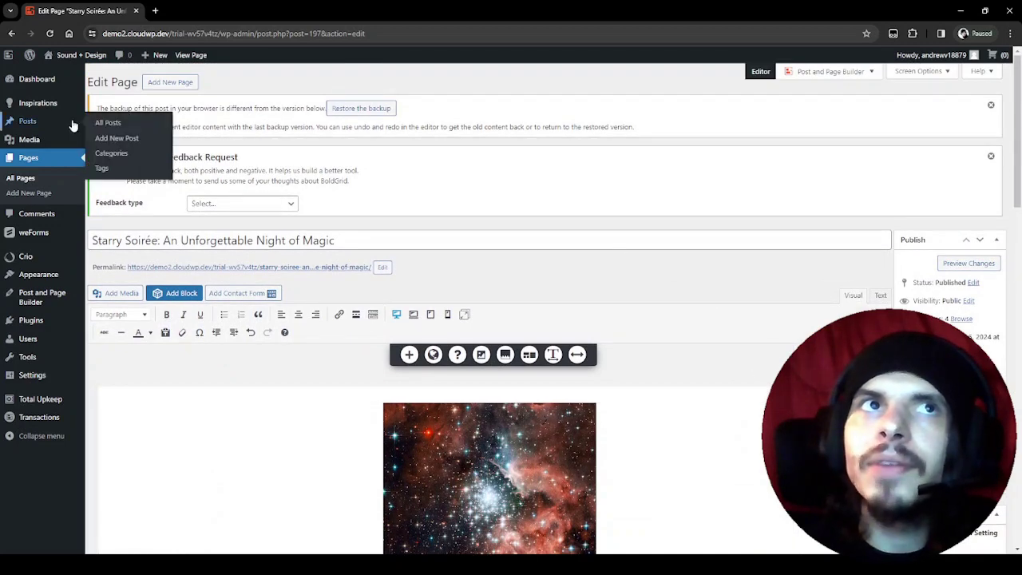
pyautogui.middleClick(114, 139)
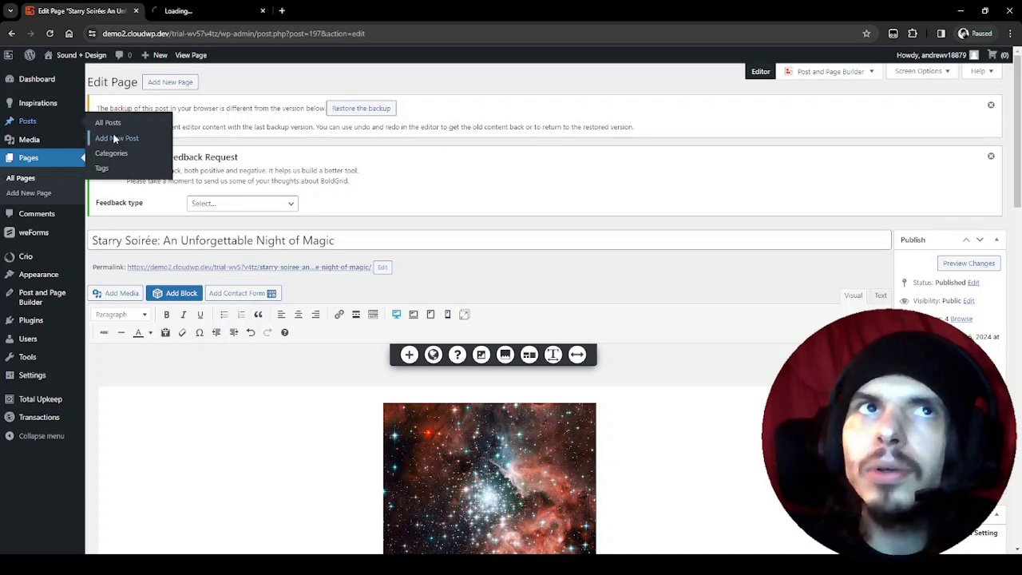
pyautogui.click(184, 11)
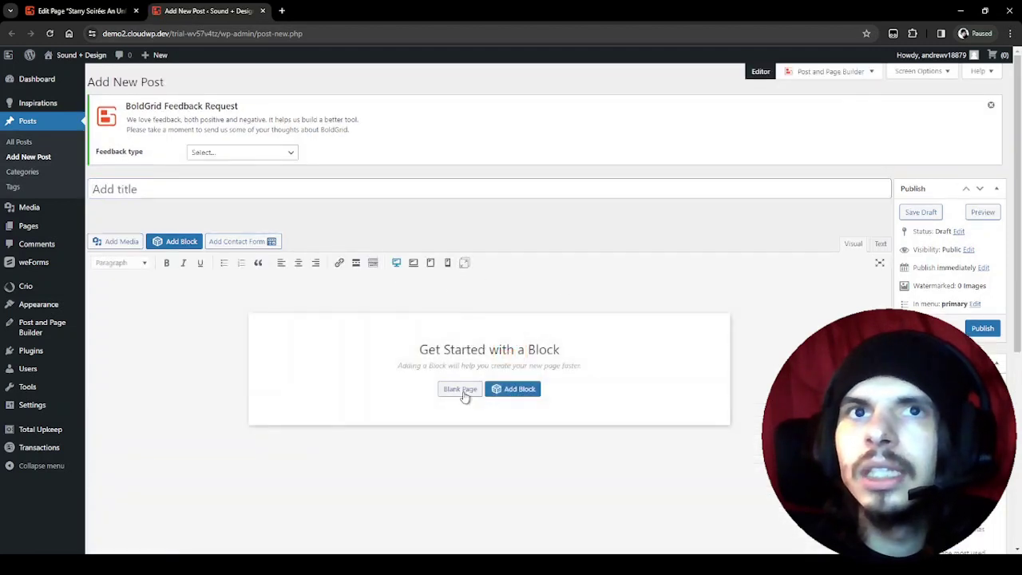
pyautogui.click(463, 392)
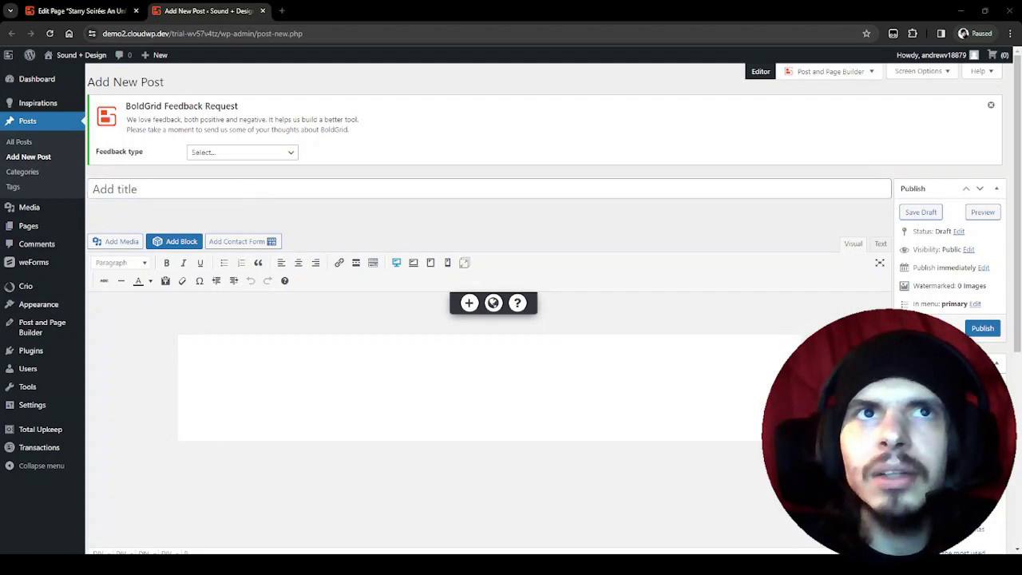
pyautogui.write('Starry Soirée')
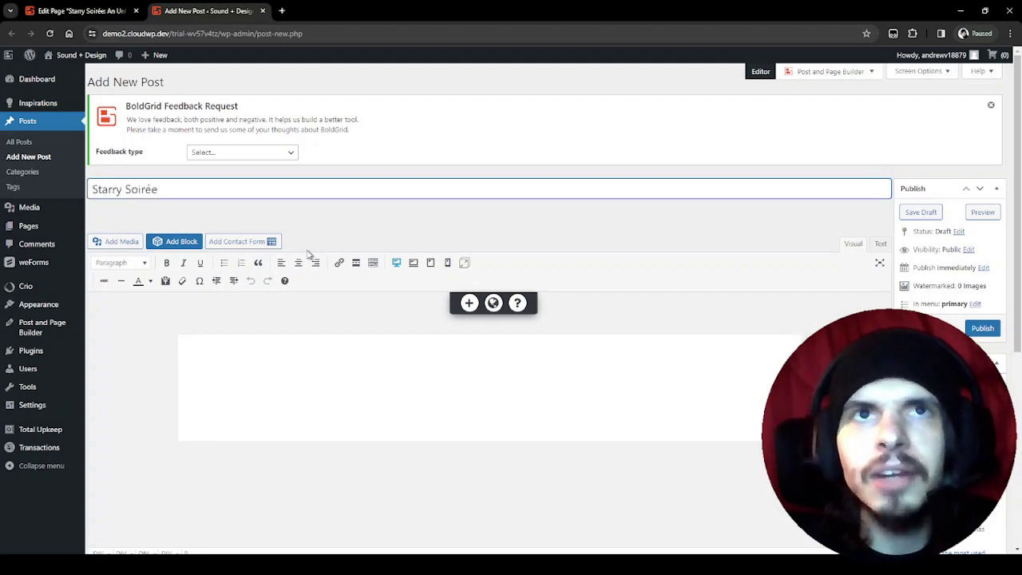
pyautogui.click(493, 220)
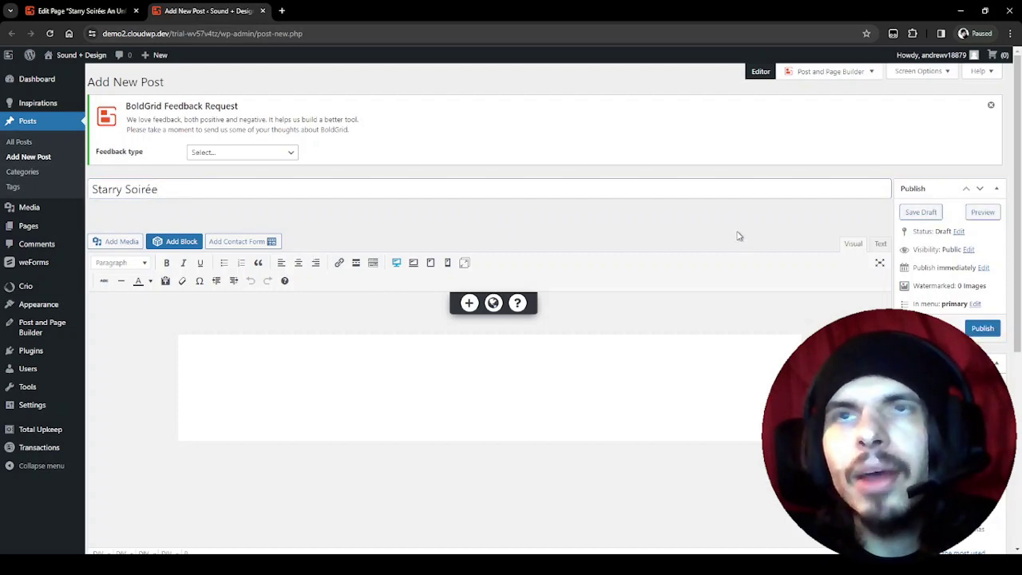
# Step: Replace all of the new post's HTML source with the code copied from the original page
pyautogui.click(879, 245)
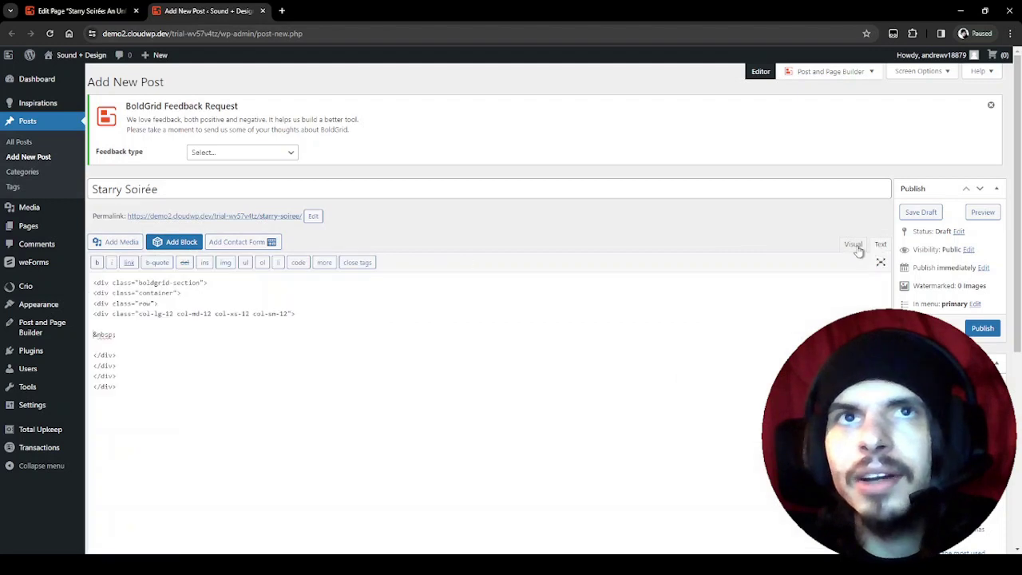
pyautogui.click(289, 314)
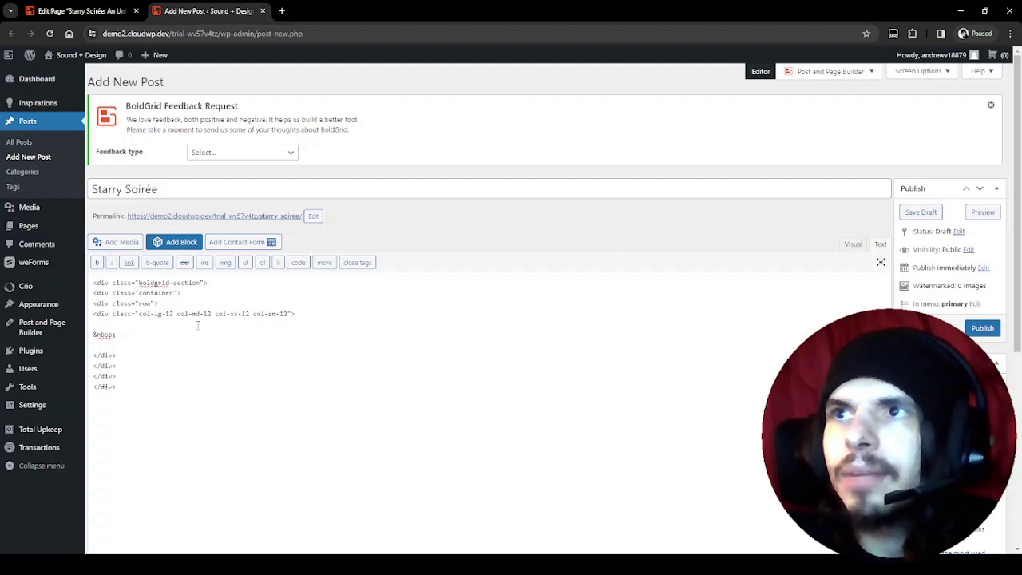
pyautogui.hotkey('ctrl', 'a')
pyautogui.hotkey('alt', 'Tab')
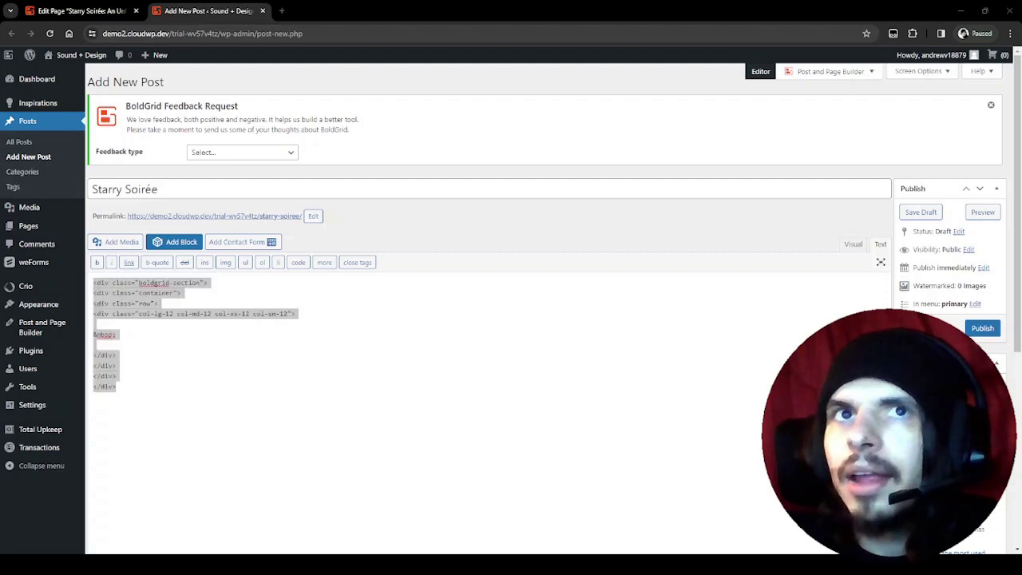
pyautogui.hotkey('alt', 'Tab')
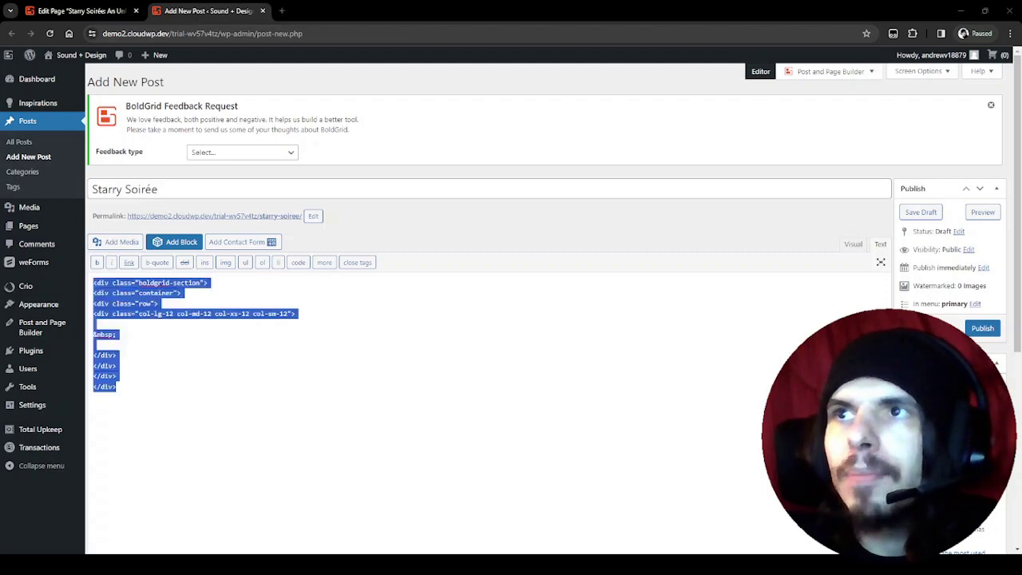
pyautogui.hotkey('ctrl', 'v')
pyautogui.scroll(10, 339, 341)
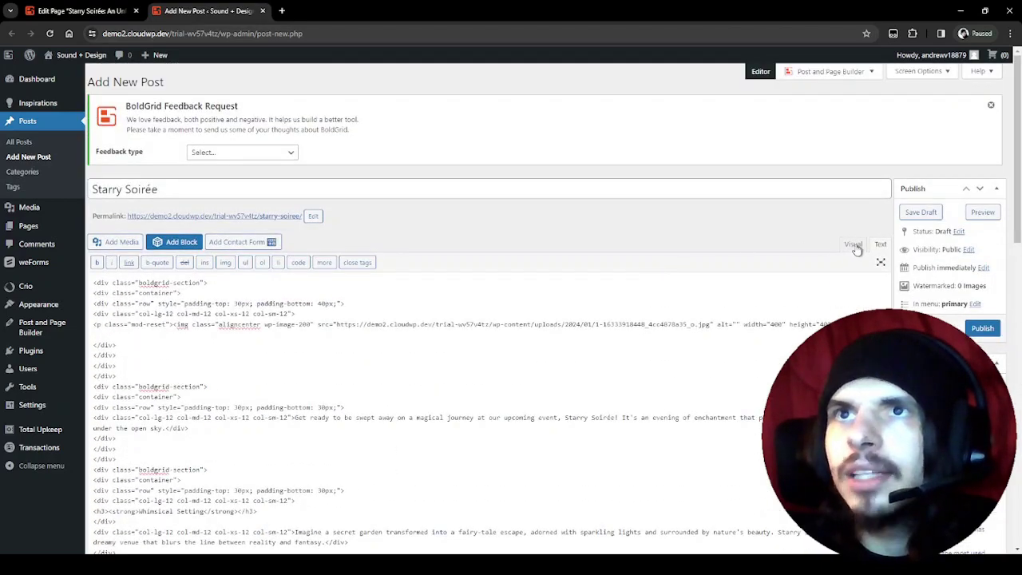
# Step: Show the pasted post content in the visual editor and compare it with the original page's content
pyautogui.click(855, 249)
pyautogui.scroll(6, 468, 316)
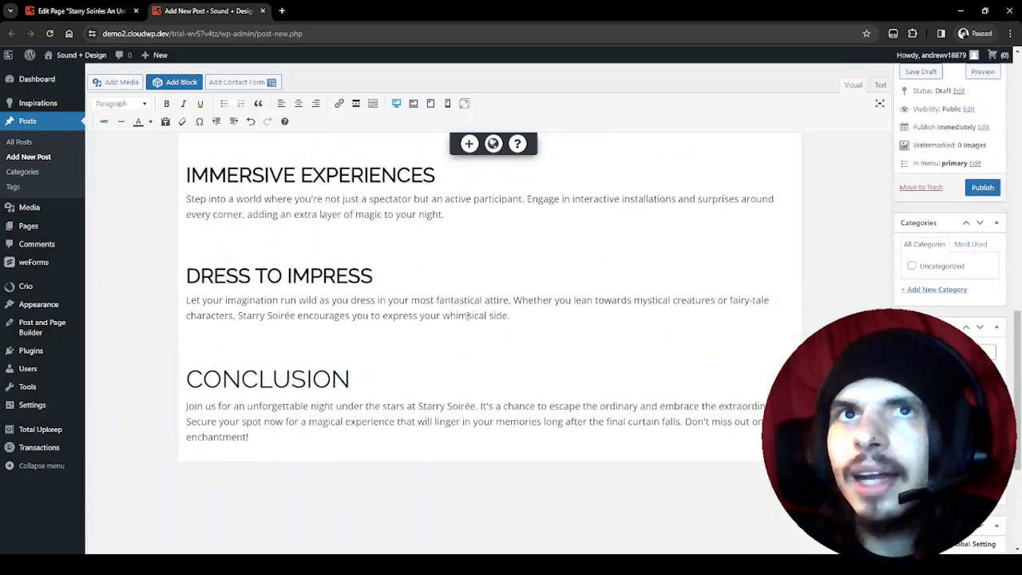
pyautogui.scroll(10, 467, 317)
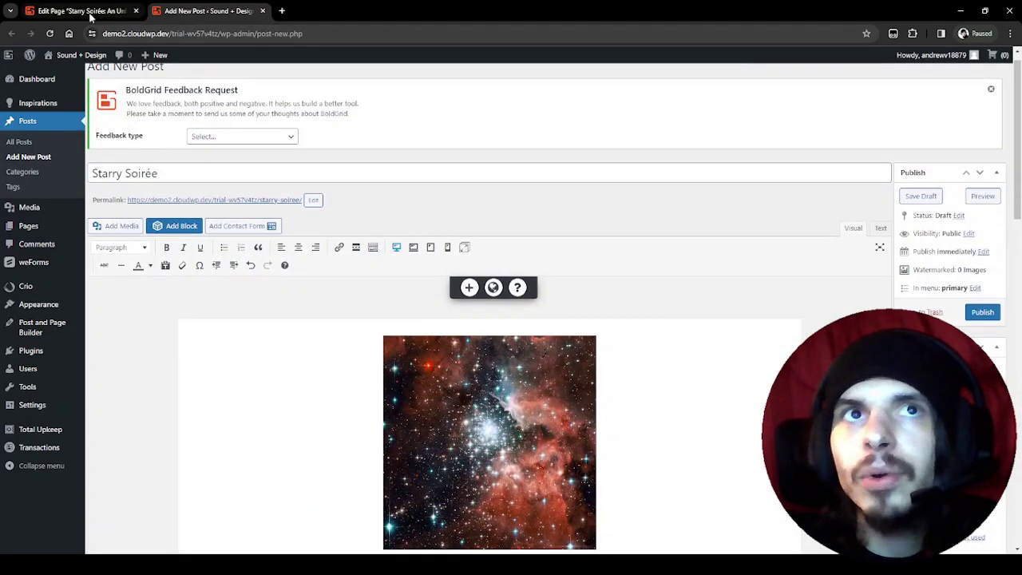
pyautogui.click(90, 13)
pyautogui.scroll(-5, 497, 229)
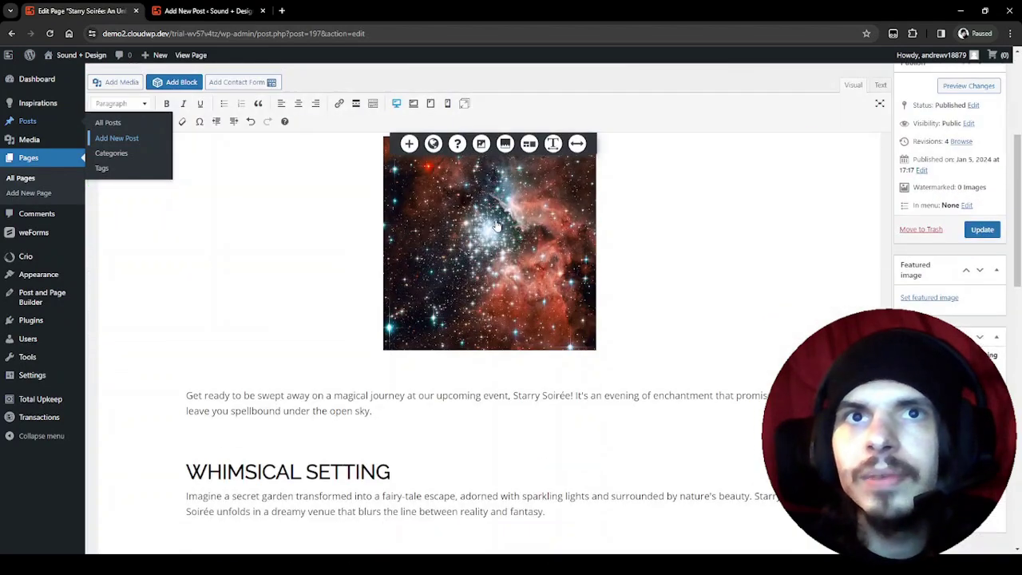
pyautogui.click(213, 18)
pyautogui.scroll(-5, 420, 200)
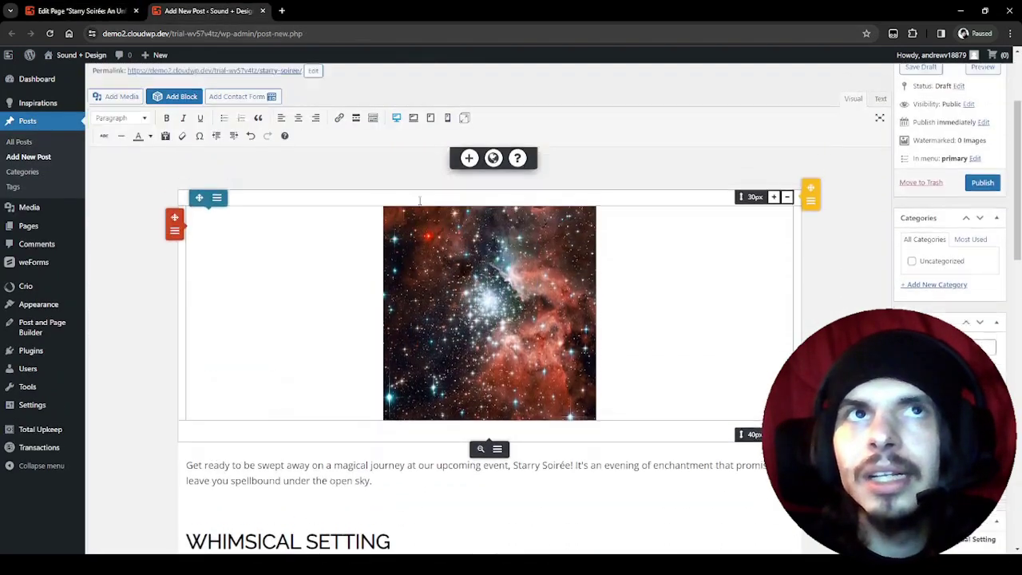
pyautogui.scroll(3, 419, 201)
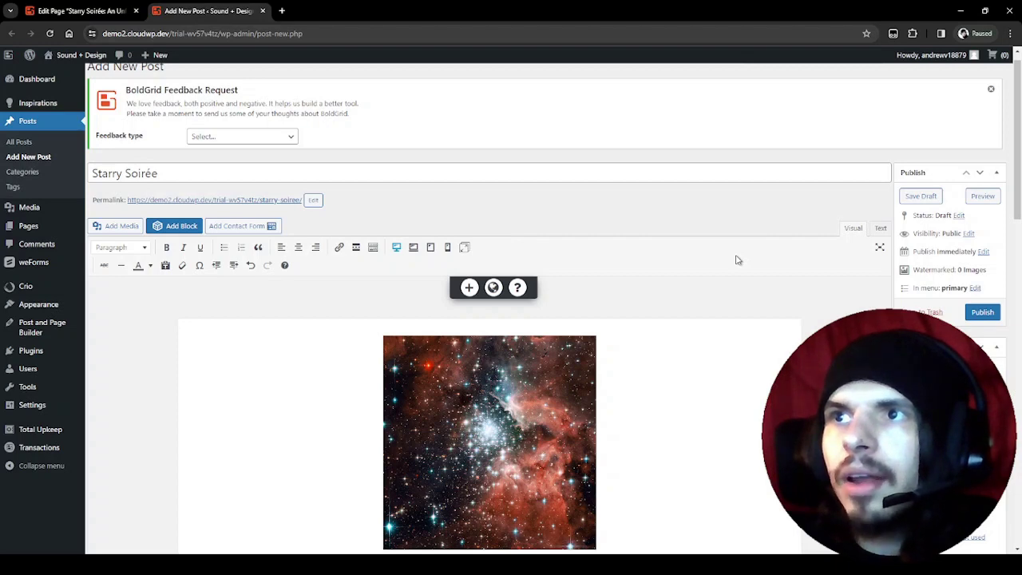
# Step: Publish the "Starry Soirée" post
pyautogui.scroll(-1, 737, 260)
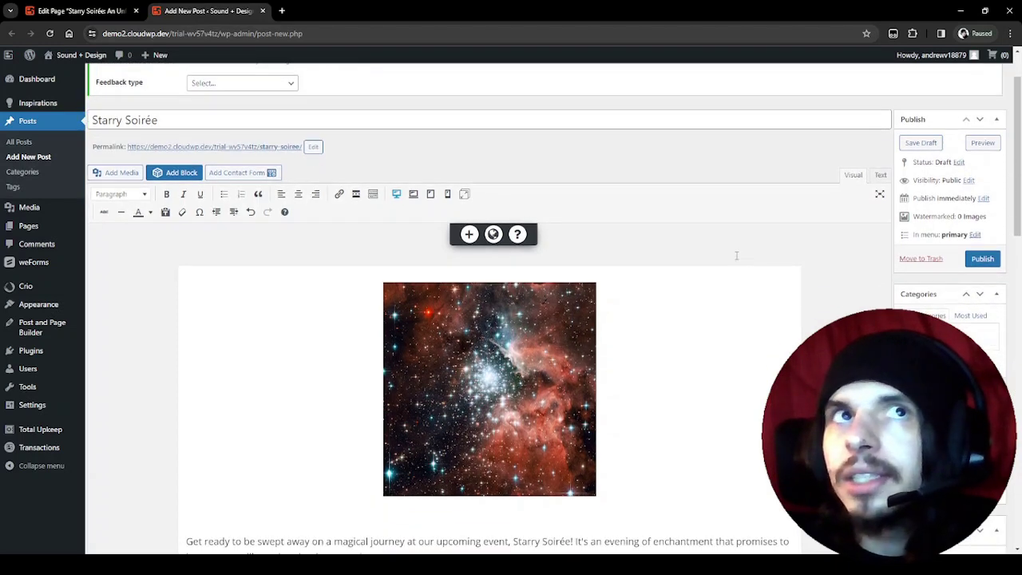
pyautogui.scroll(-1, 737, 256)
pyautogui.click(981, 206)
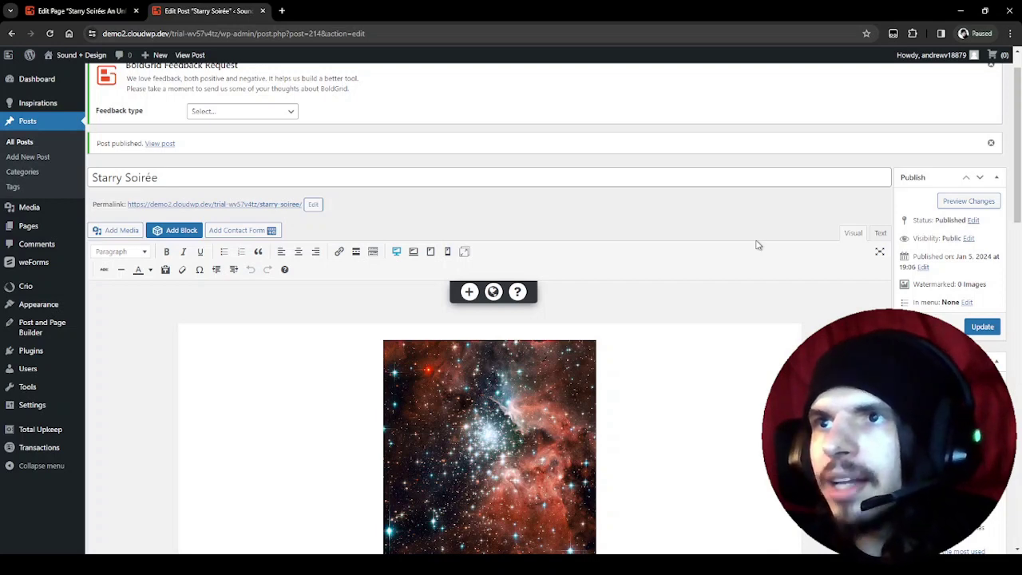
# Step: Open the live version of the original page in a separate browser tab through its permalink and look through it
pyautogui.click(95, 11)
pyautogui.scroll(5, 331, 277)
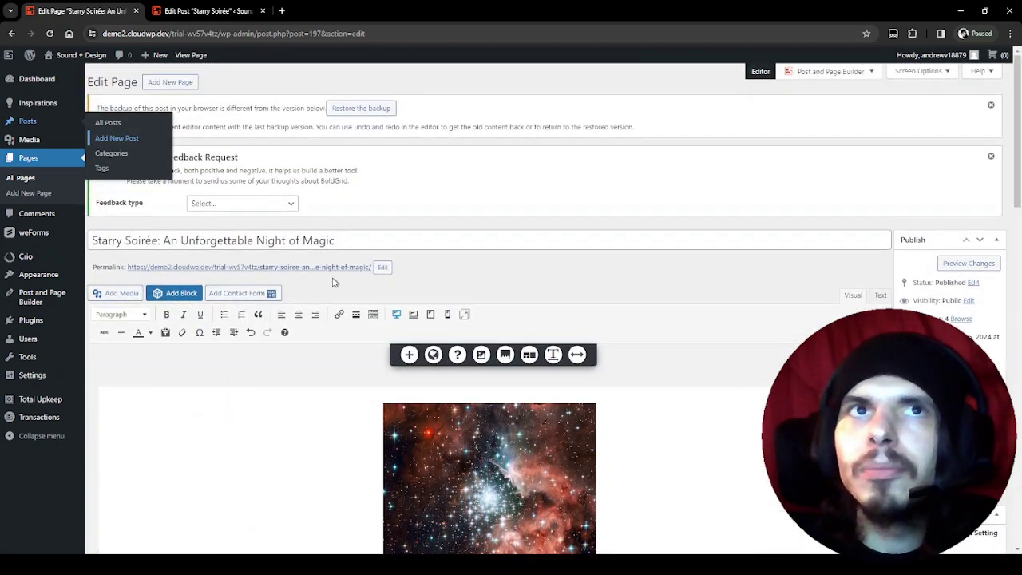
pyautogui.click(334, 270)
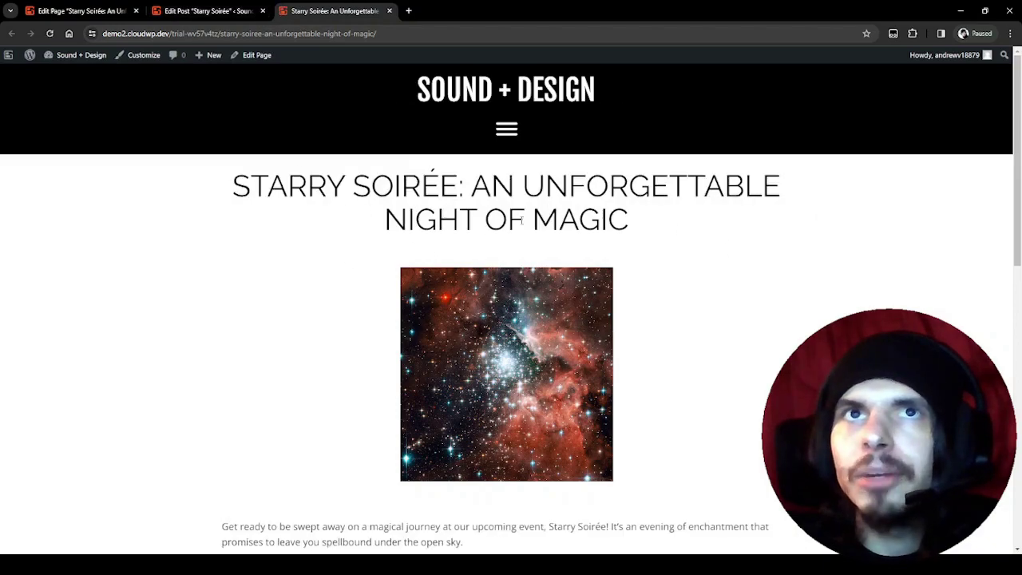
pyautogui.scroll(-2, 557, 227)
pyautogui.scroll(-5, 557, 227)
pyautogui.scroll(8, 584, 360)
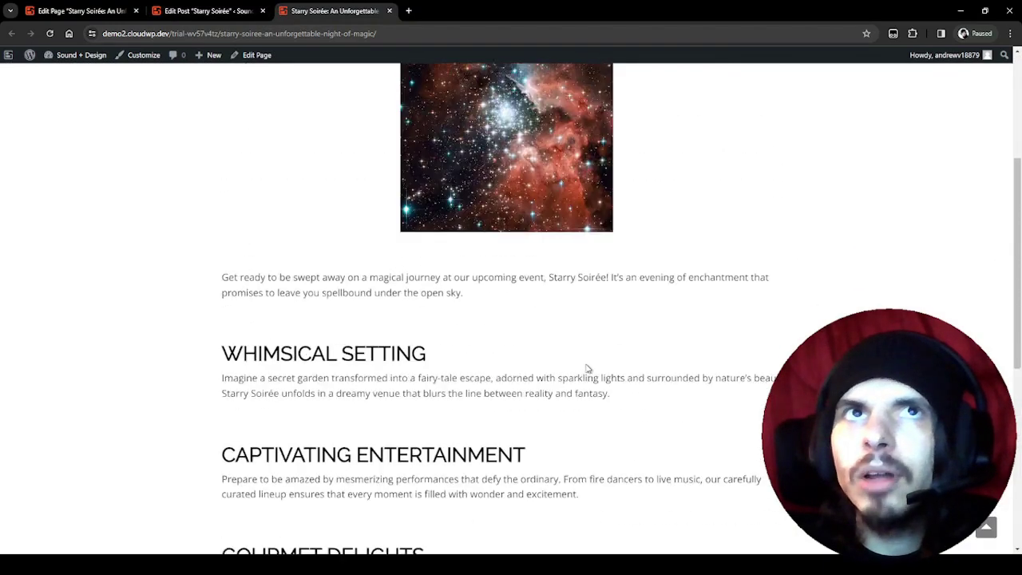
# Step: Open the published "Starry Soirée" post in a separate browser tab through its permalink and examine its whole content
pyautogui.click(217, 10)
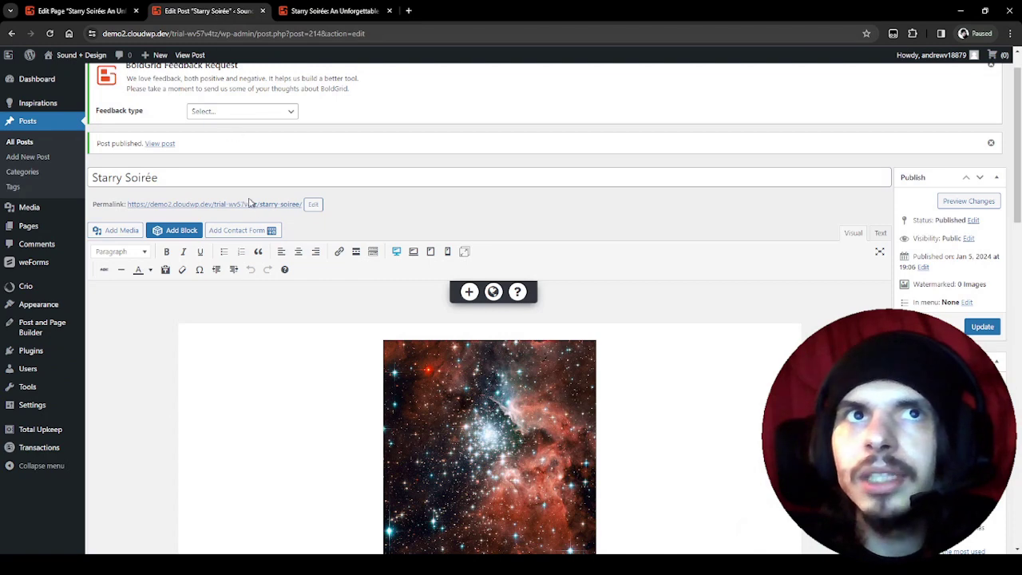
pyautogui.middleClick(254, 206)
pyautogui.click(319, 13)
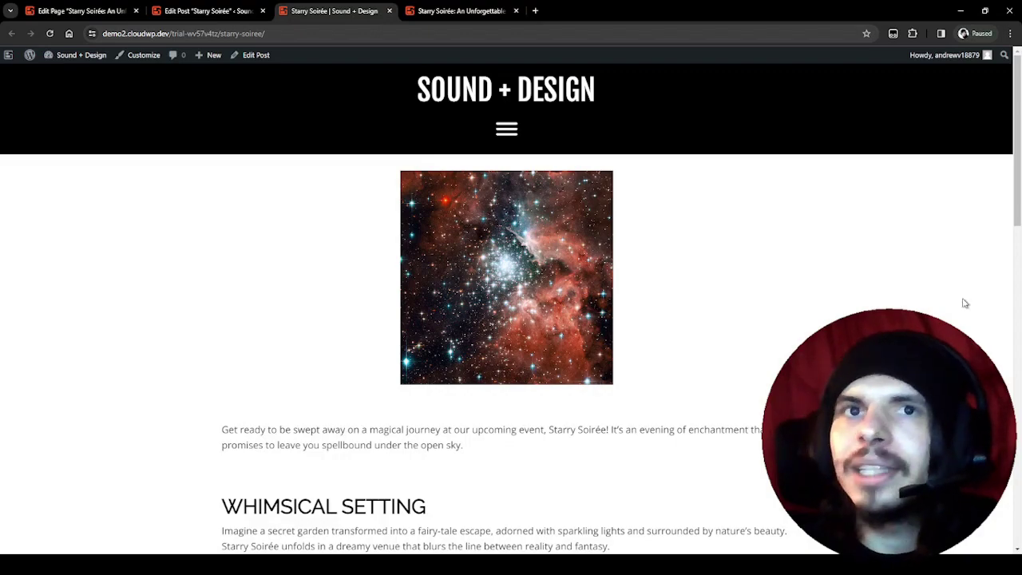
pyautogui.scroll(-8, 730, 333)
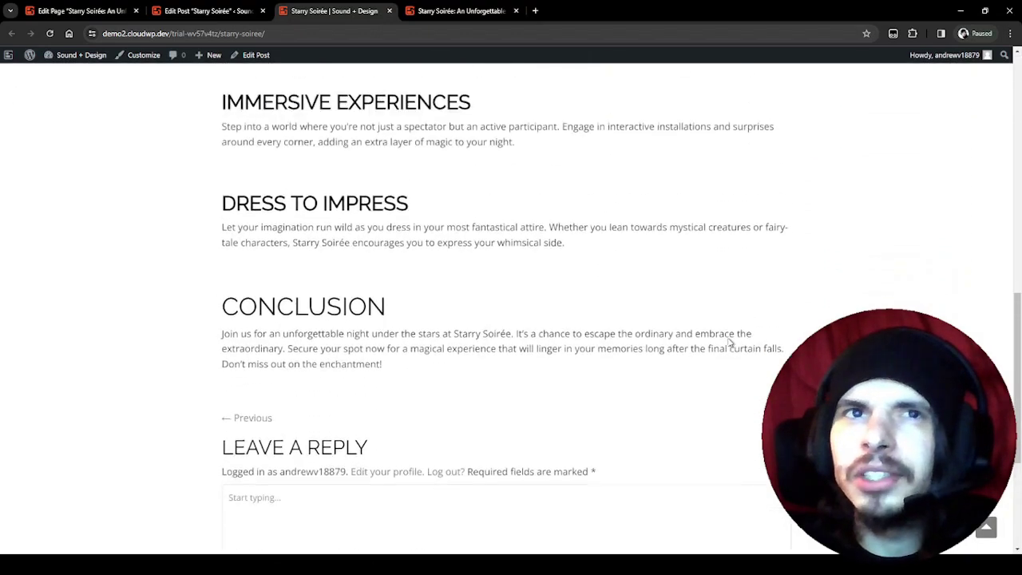
pyautogui.scroll(6, 732, 352)
pyautogui.scroll(3, 747, 362)
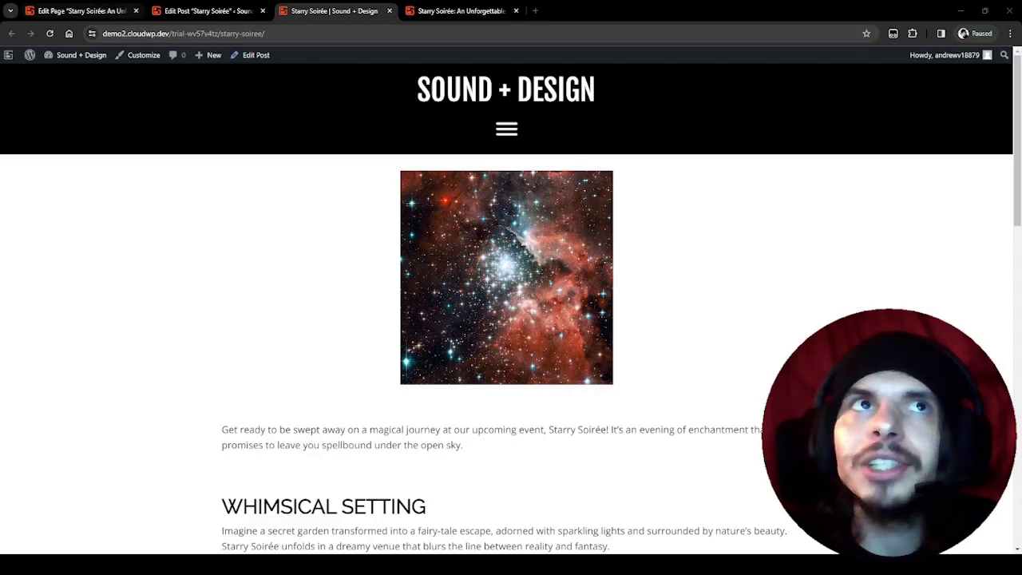
# Step: Switch back to the editor of the original "Starry Soirée: An Unforgettable Night of Magic" page
pyautogui.click(92, 11)
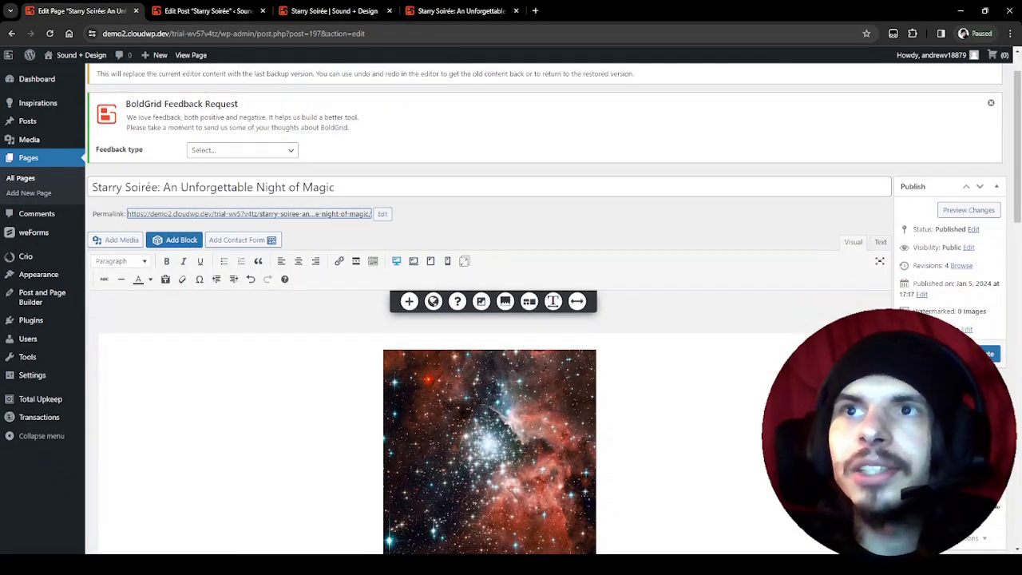
pyautogui.press('F5')
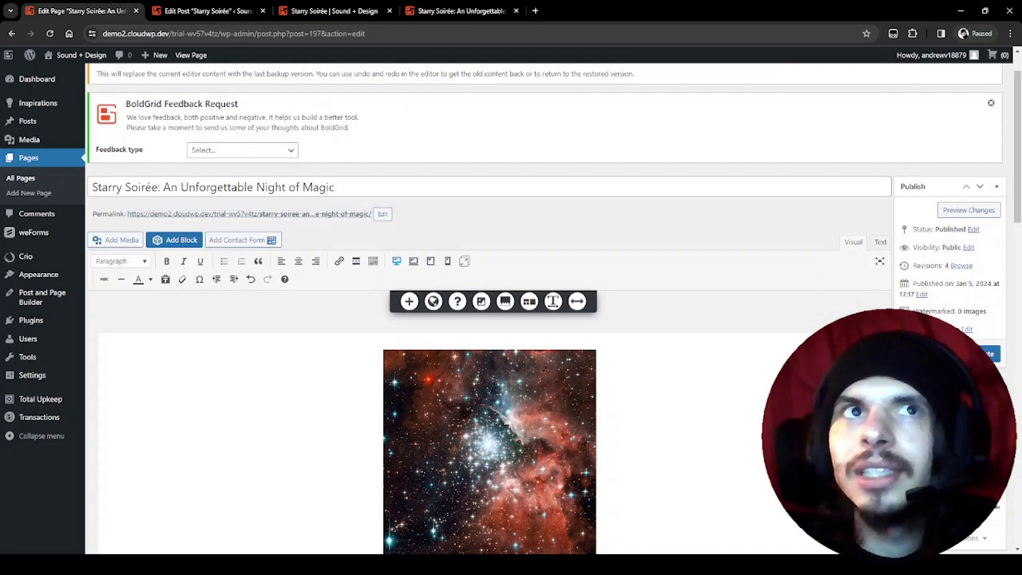